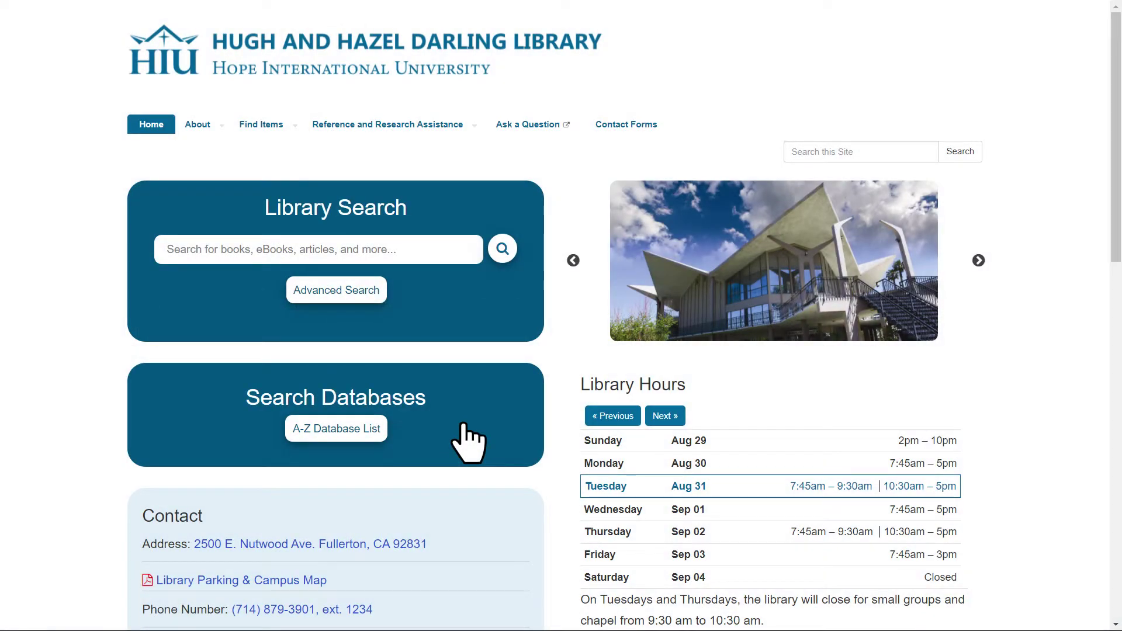
Filter the library's A-Z Databases list to the Education subject, showing its 9 databases
left_click(336, 433)
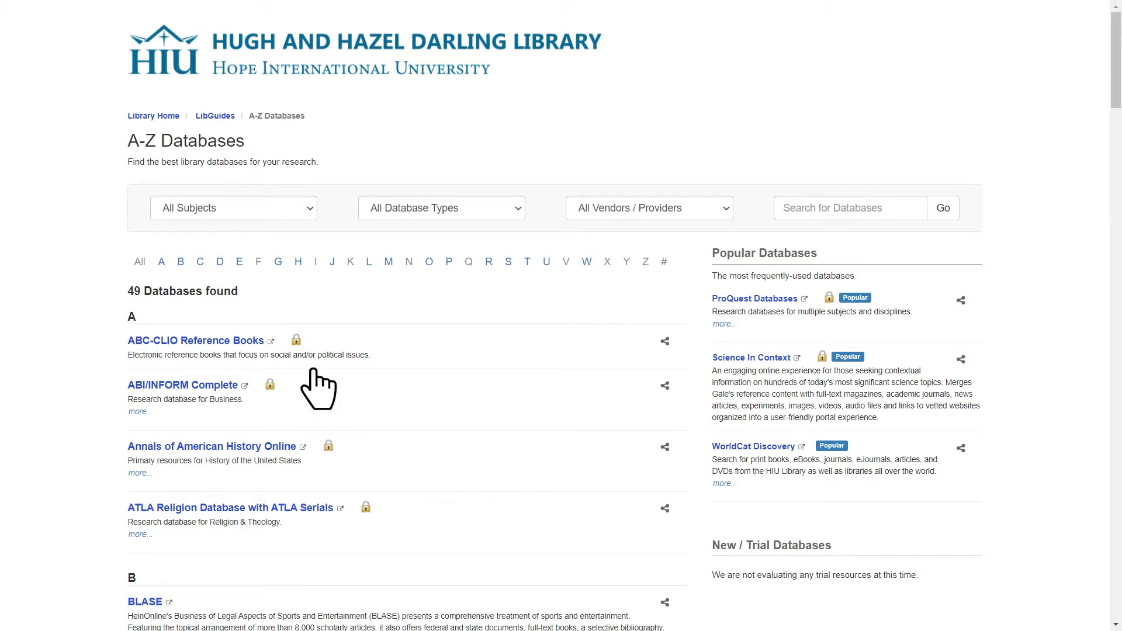
left_click(260, 209)
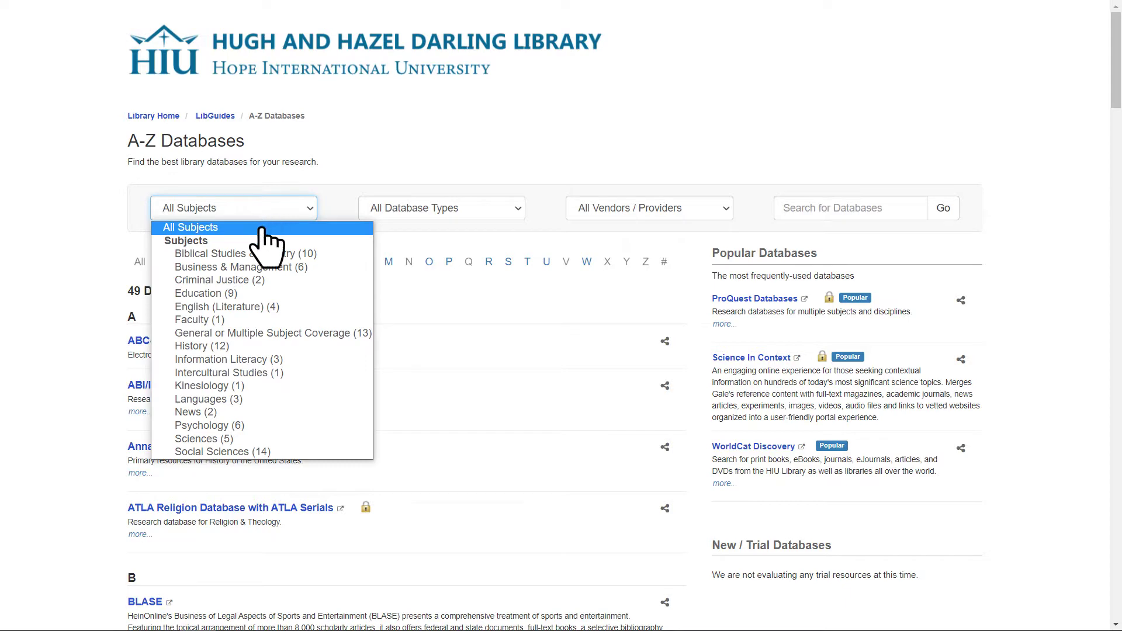
left_click(261, 294)
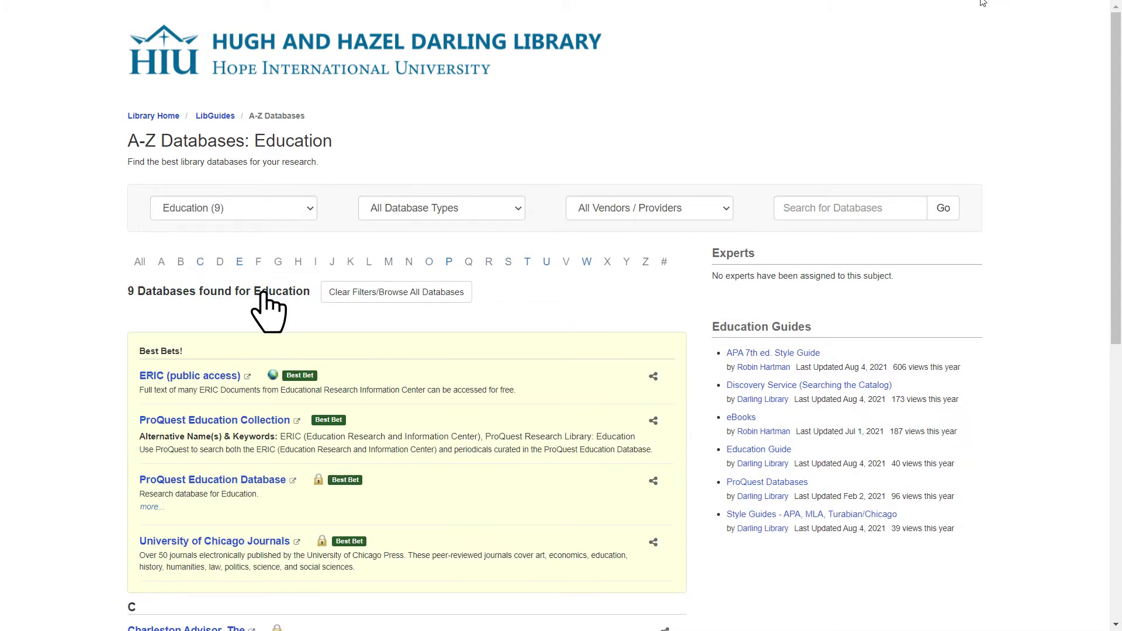
Enter ProQuest Education Collection, switch to Advanced Search and bring up the Thesaurus
left_click(259, 421)
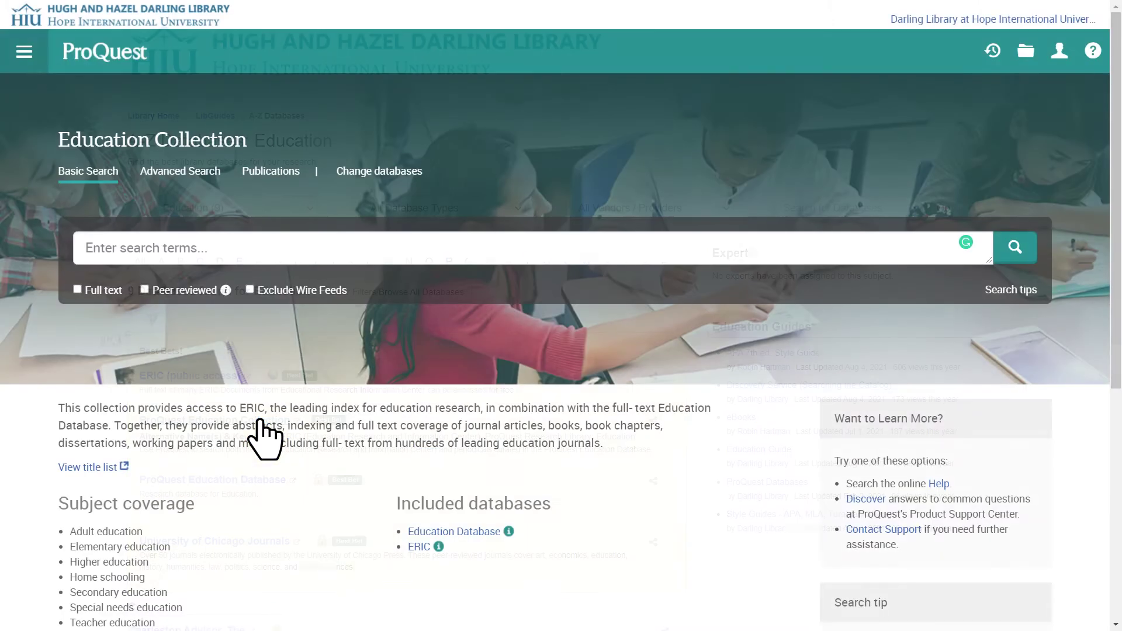
left_click(180, 172)
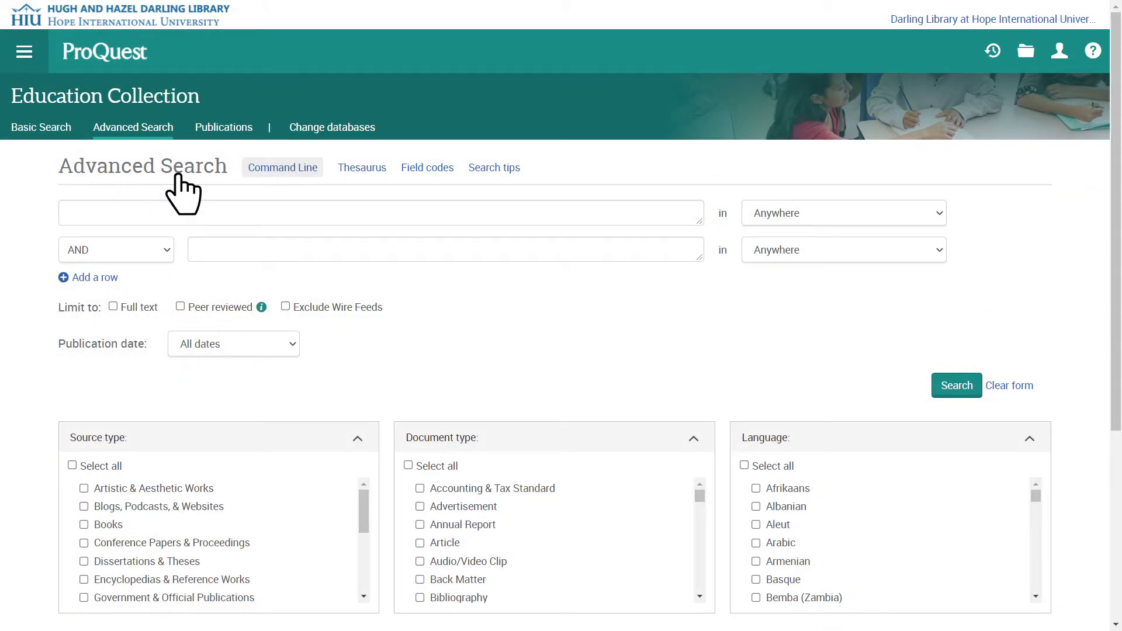
left_click(351, 173)
Search the ERIC Thesaurus for 'class size' and display Class Size's related terms
left_click(64, 158)
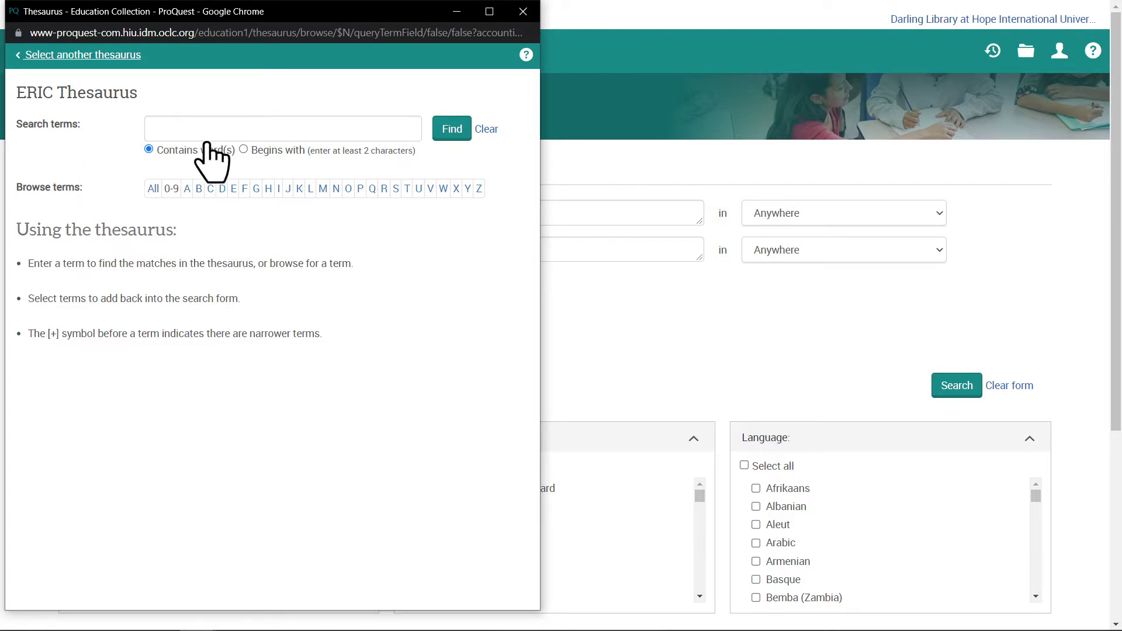
left_click(300, 132)
type("c")
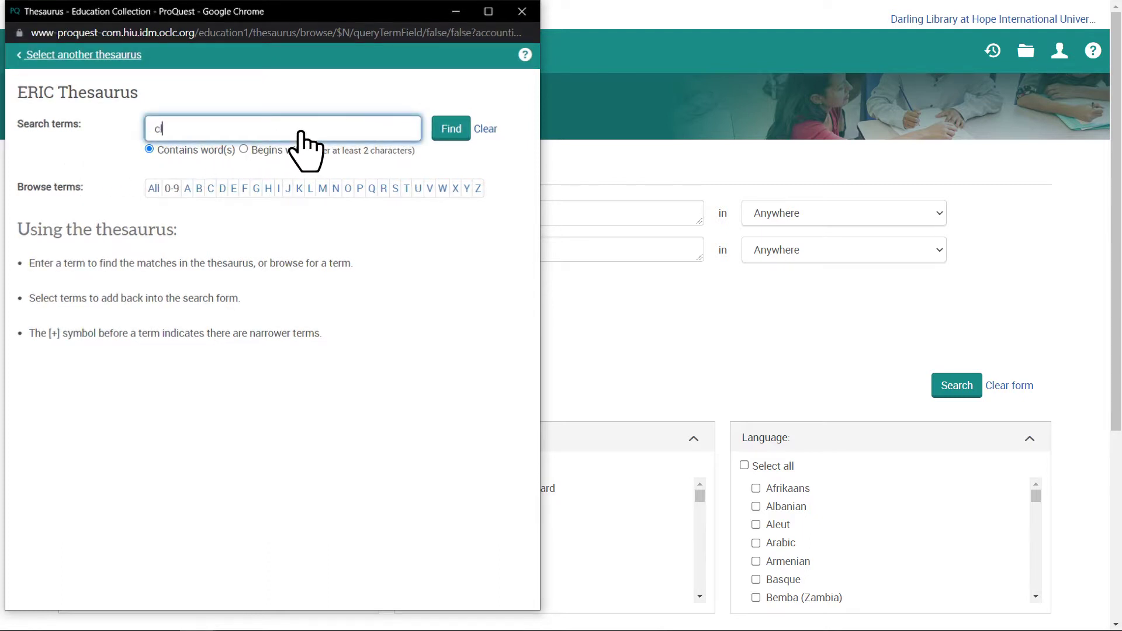
type("lass size")
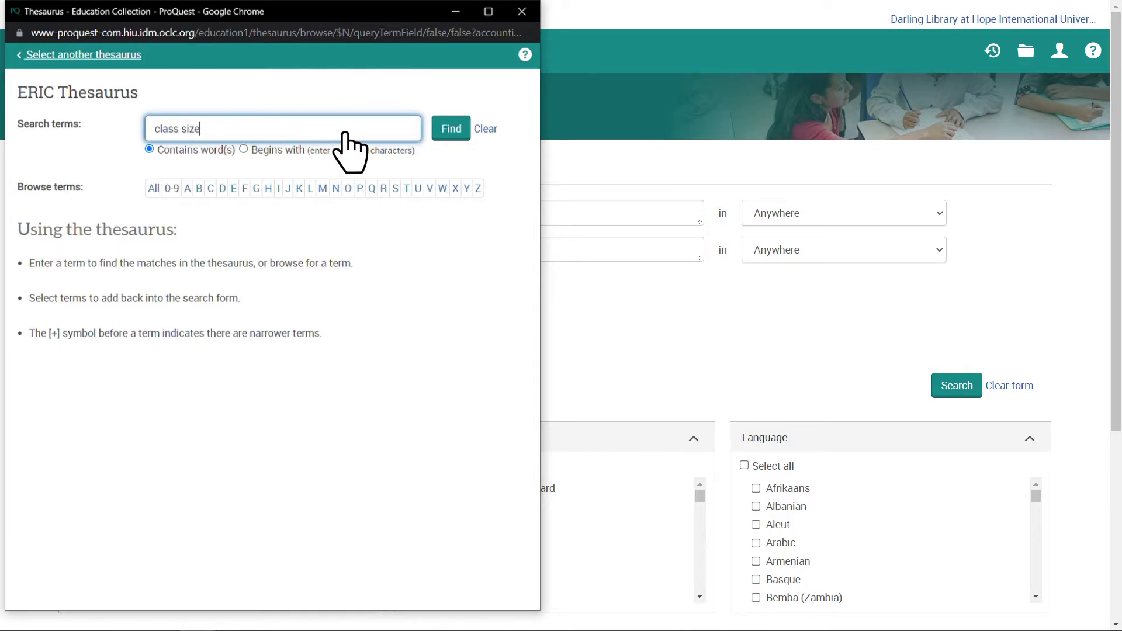
left_click(451, 132)
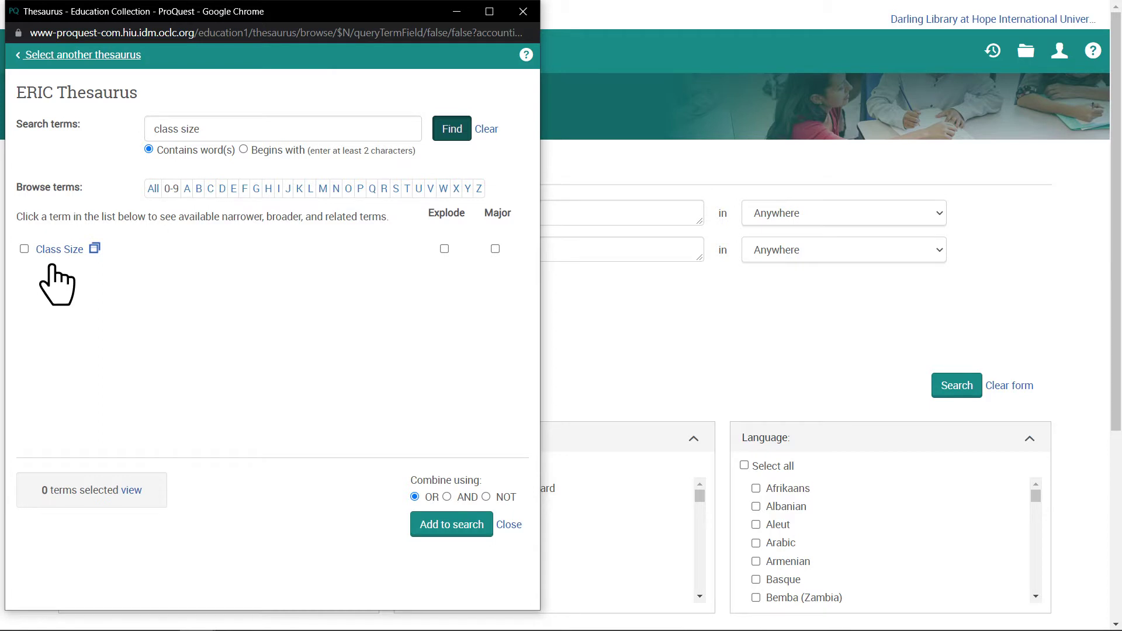
left_click(95, 248)
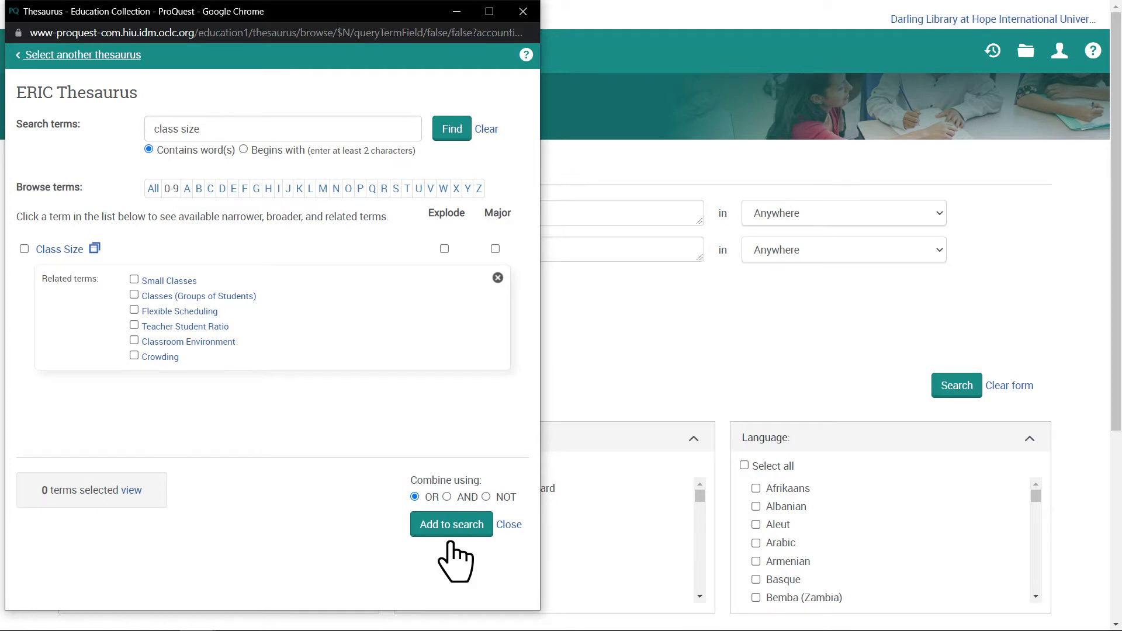
Look up 'academic achievement' in the ERIC Thesaurus, review its related terms, then close the thesaurus
triple_click(267, 129)
type("academic achievement")
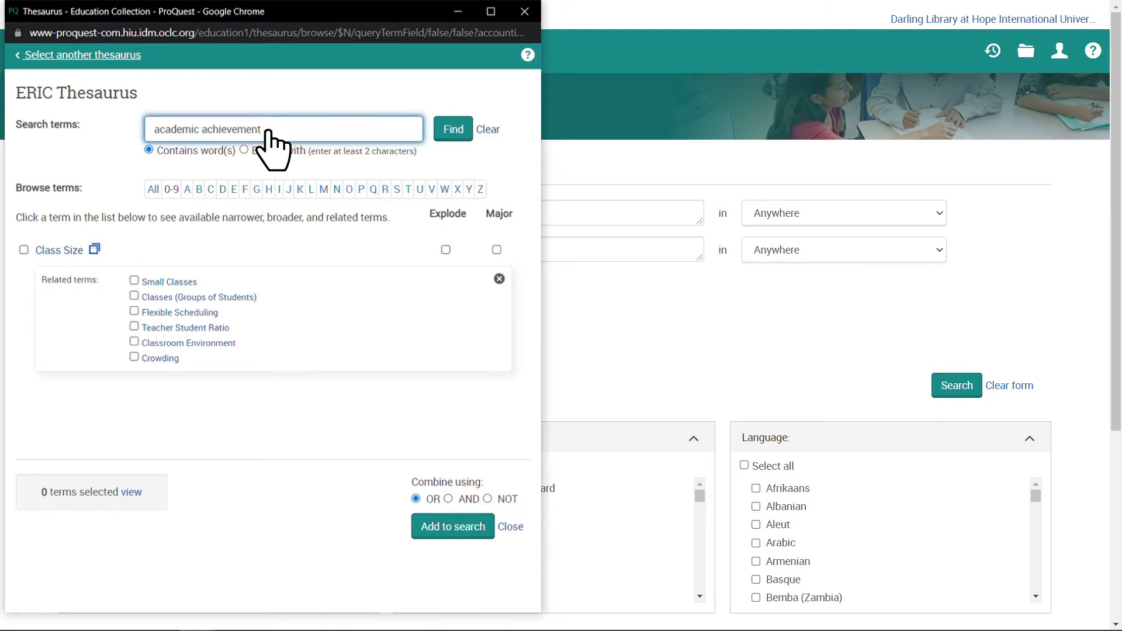
key("Return")
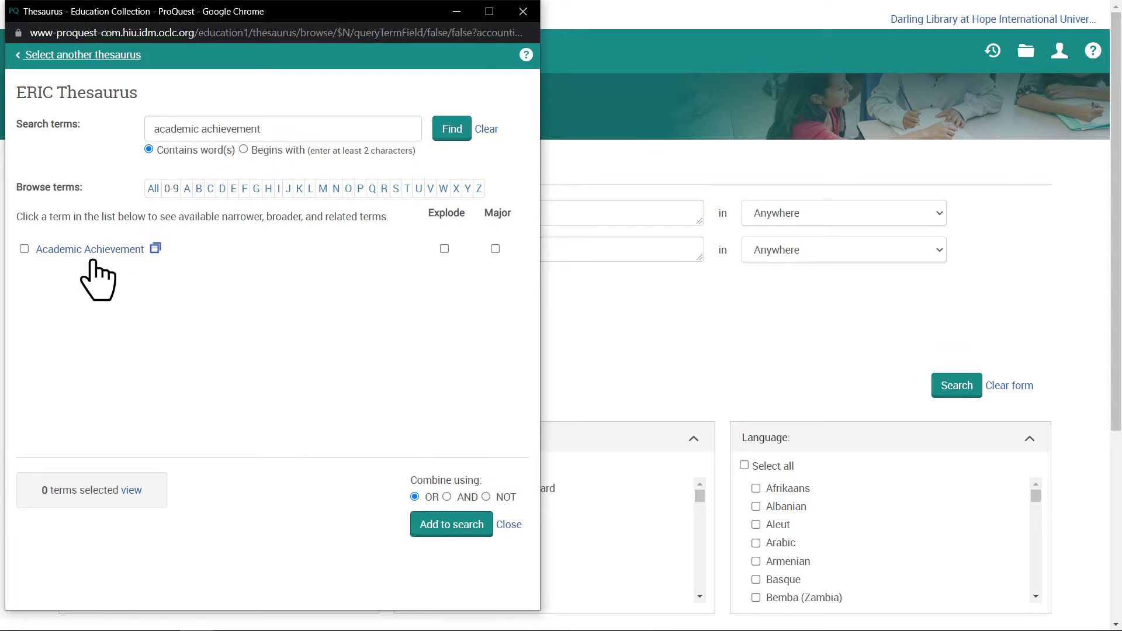
left_click(156, 249)
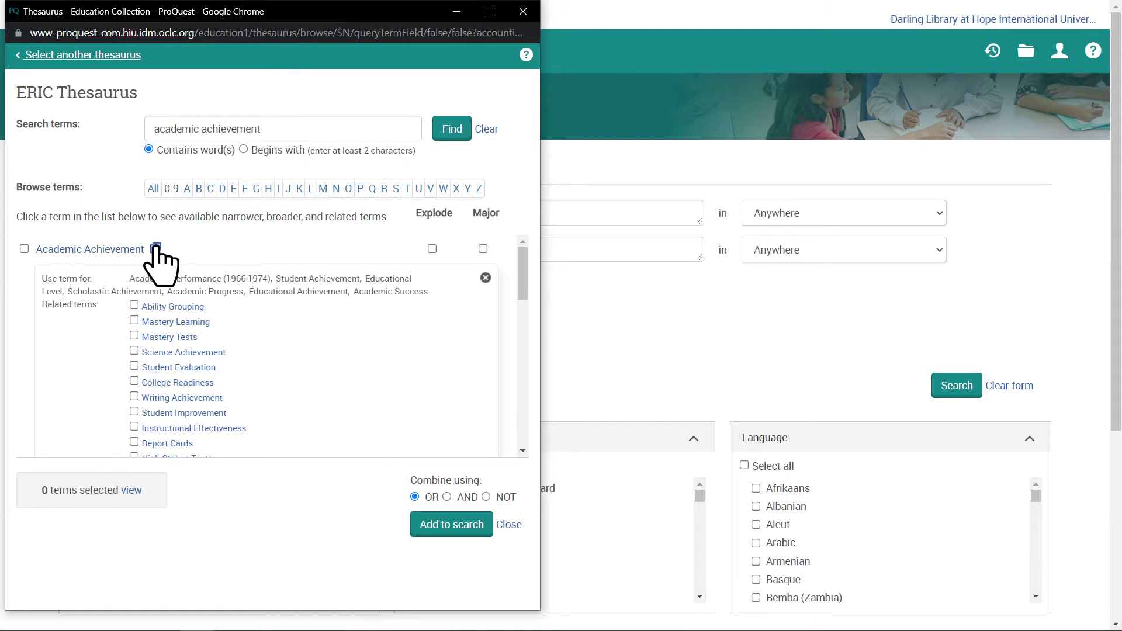
scroll(181, 415, "down", 6)
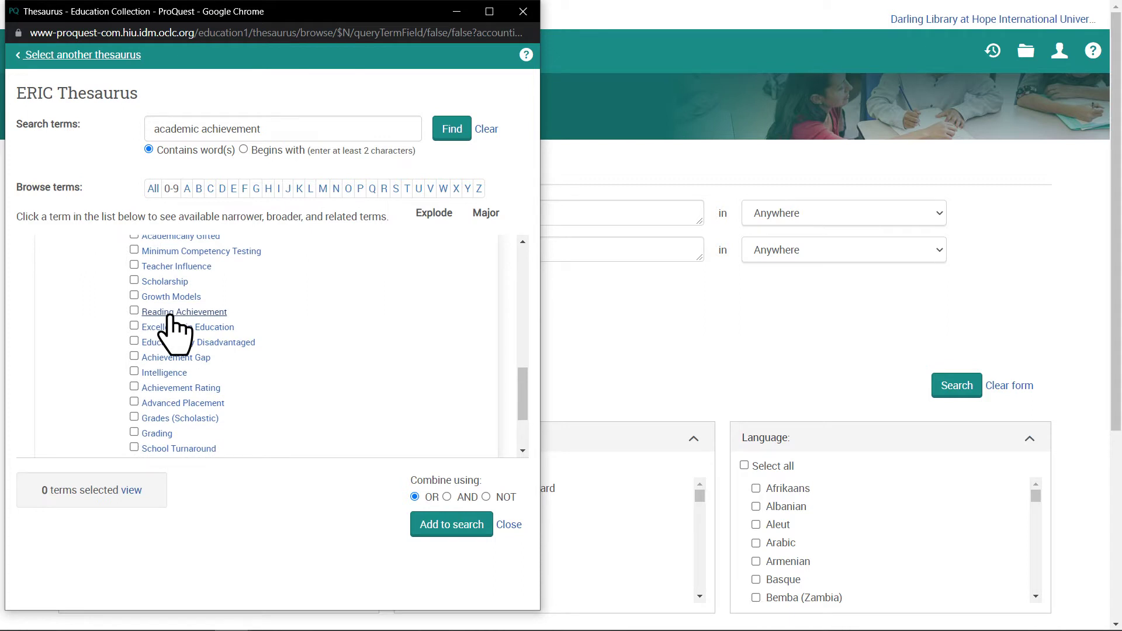
left_click(523, 12)
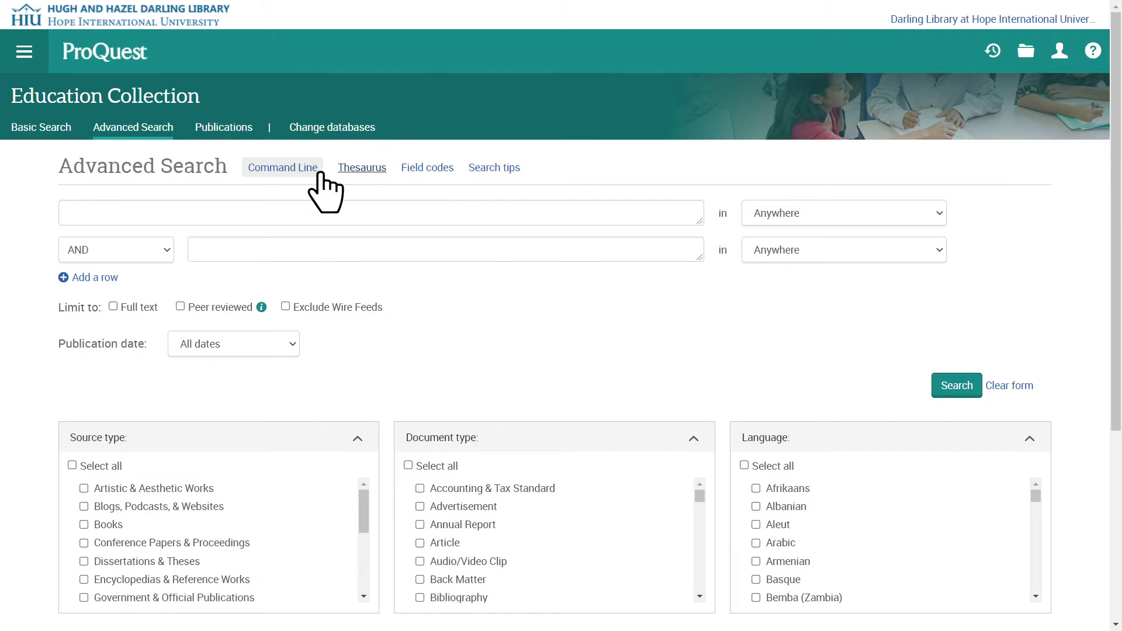
Enter "class size" in the first search row and "academic achievement" in the second
left_click(272, 211)
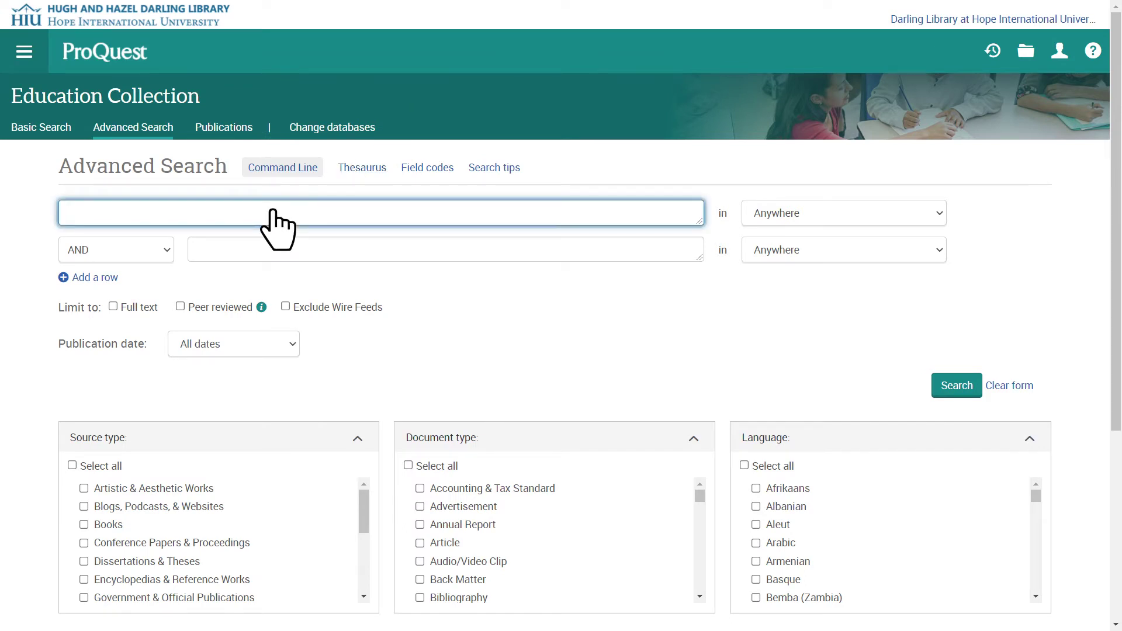
type("\"class size\"")
left_click(358, 257)
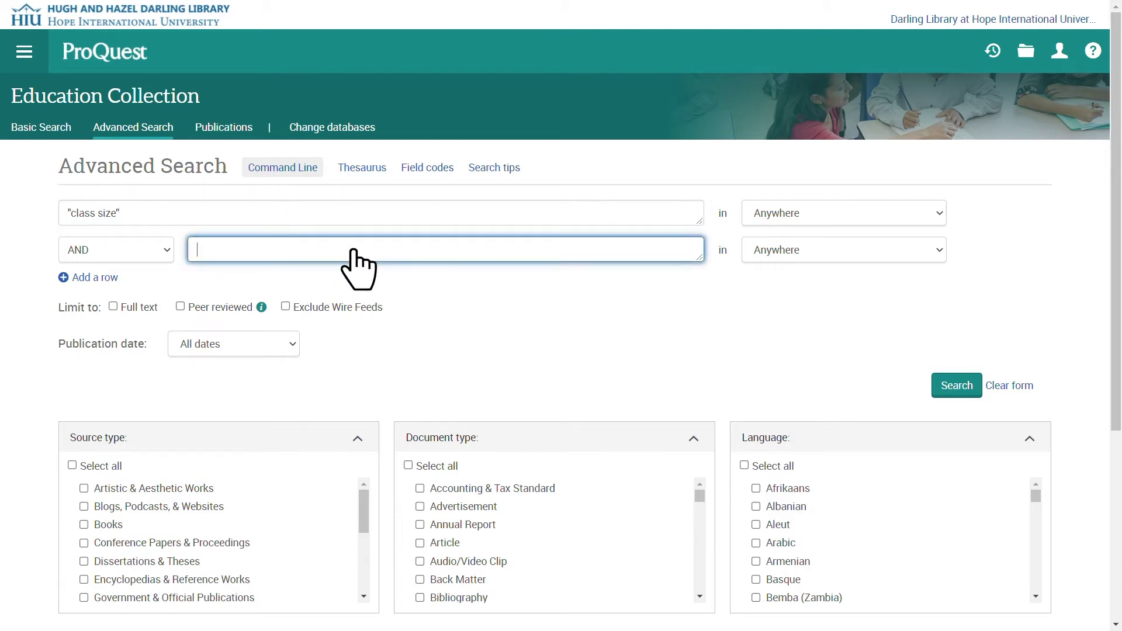
type("\"academic achievement")
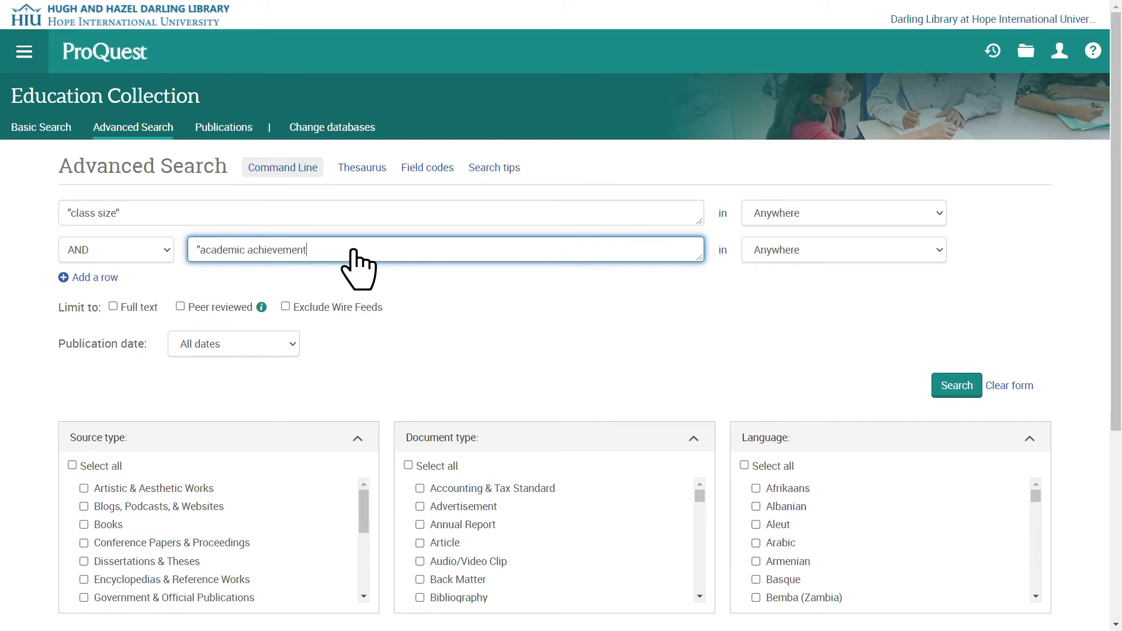
left_click(835, 233)
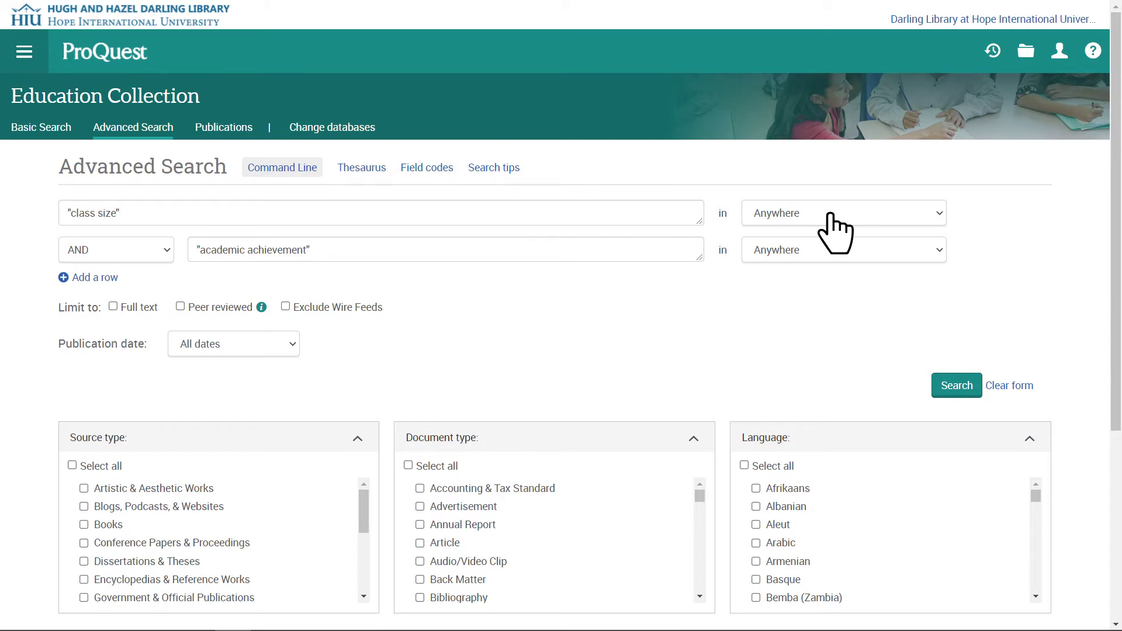
left_click(833, 215)
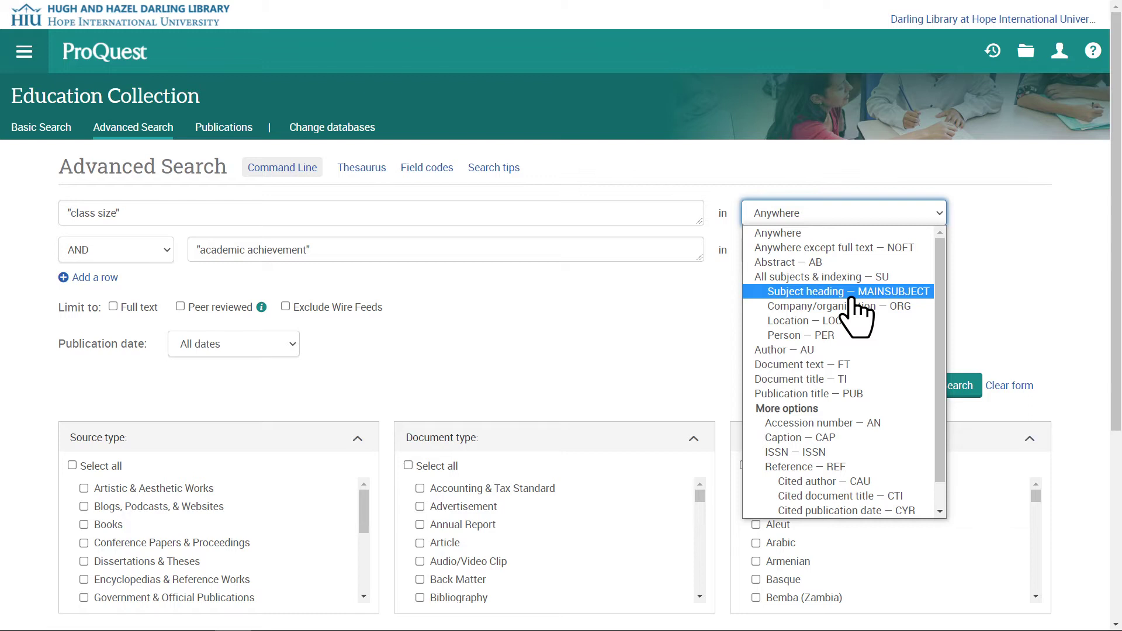
Run the search, keeping the first term on Anywhere (11,097 results), and limit to full text
key("Escape")
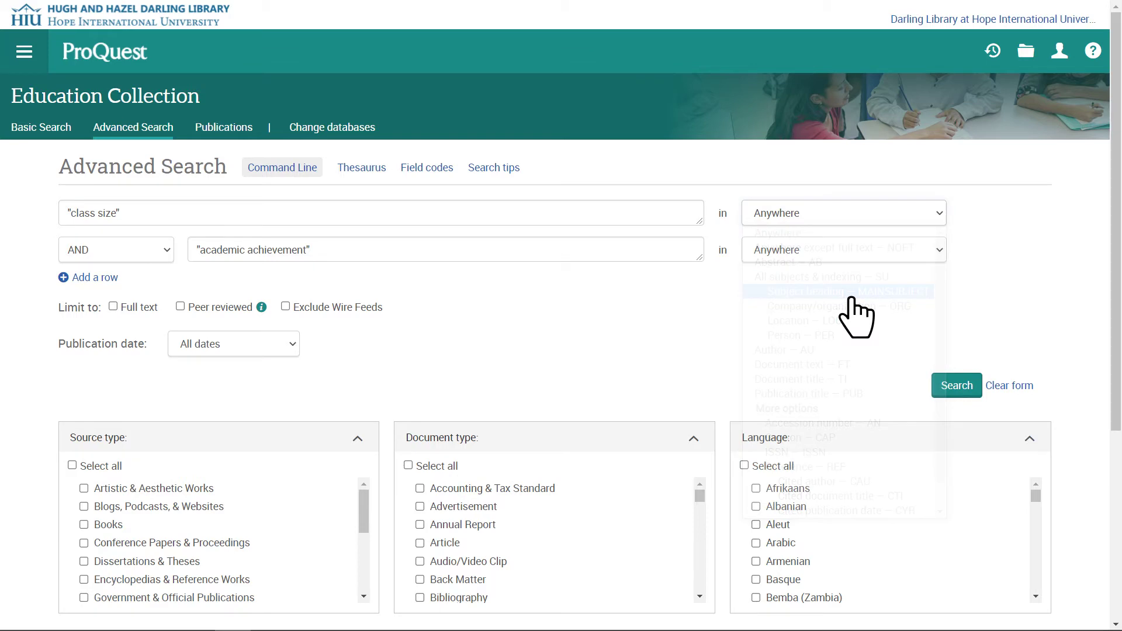
left_click(952, 386)
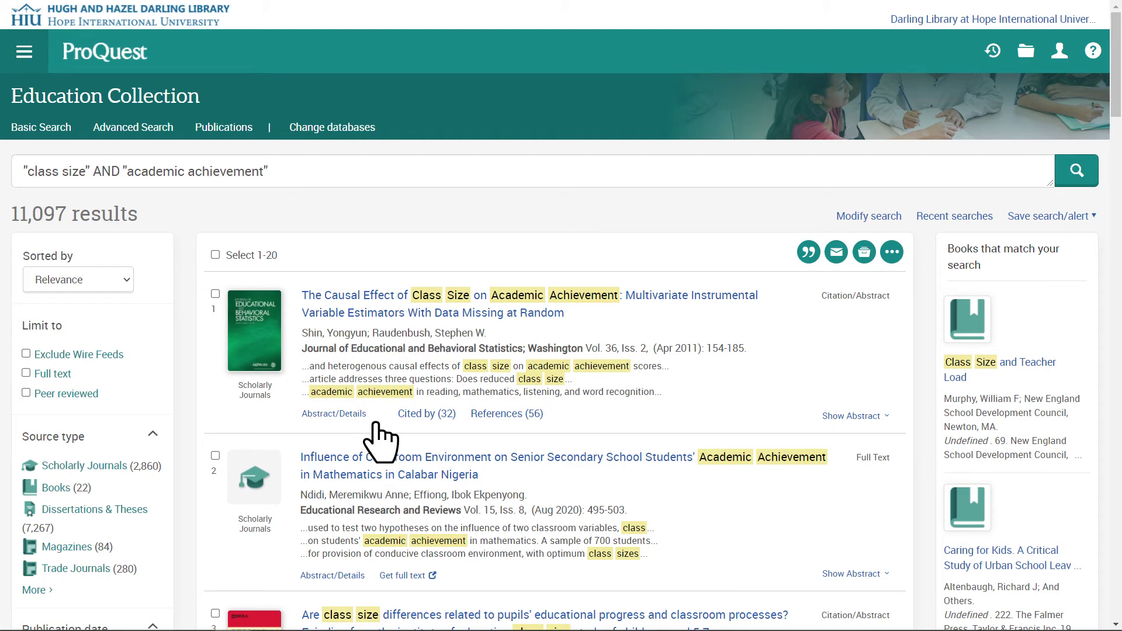
left_click(25, 373)
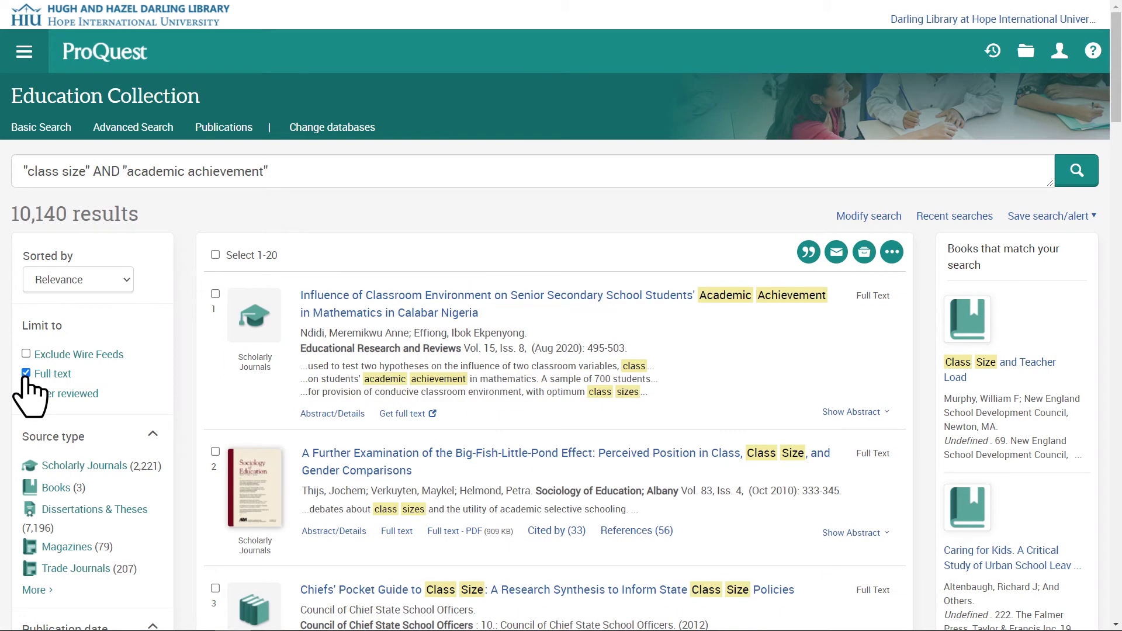
Limit results to Scholarly Journals published 2016–2021, leaving 547 full-text articles
scroll(30, 398, "down", 8)
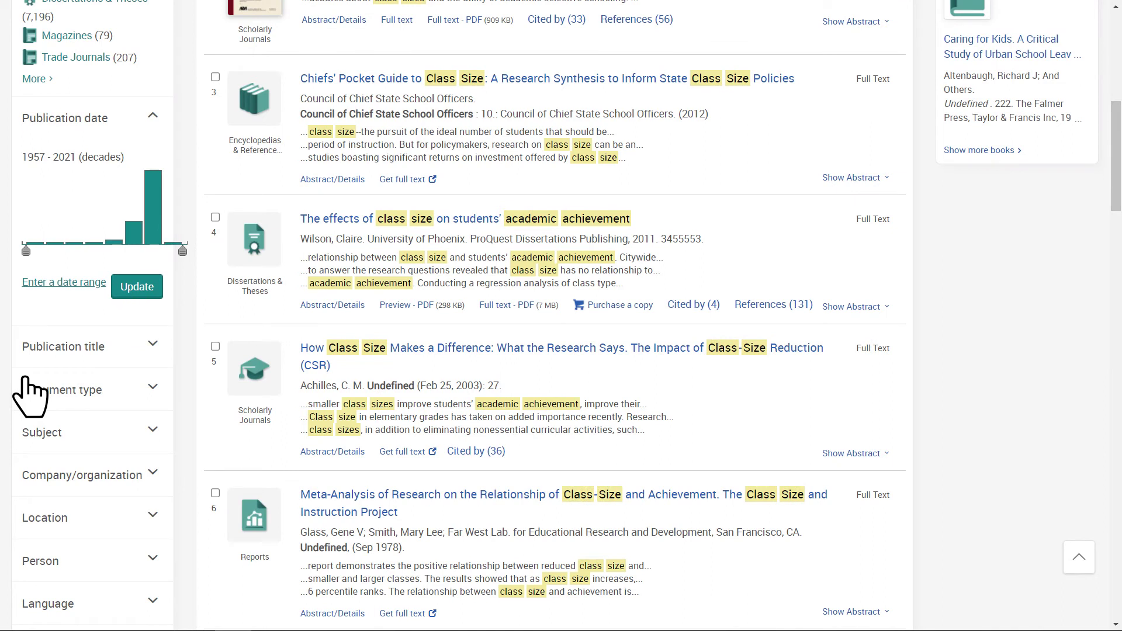
left_click(35, 283)
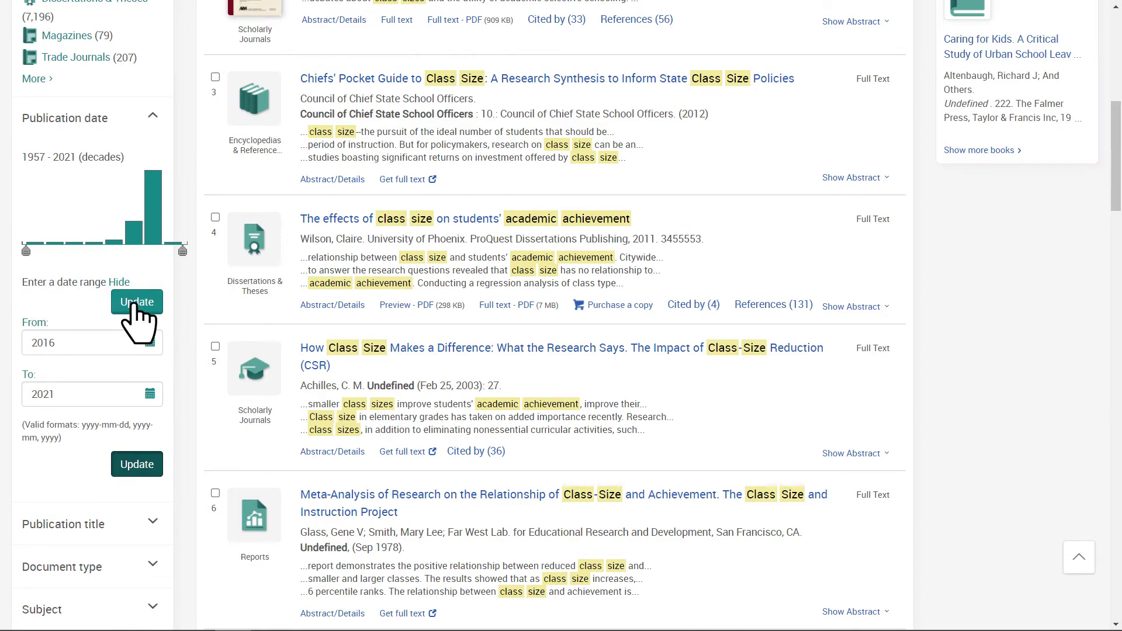
scroll(138, 323, "down", 15)
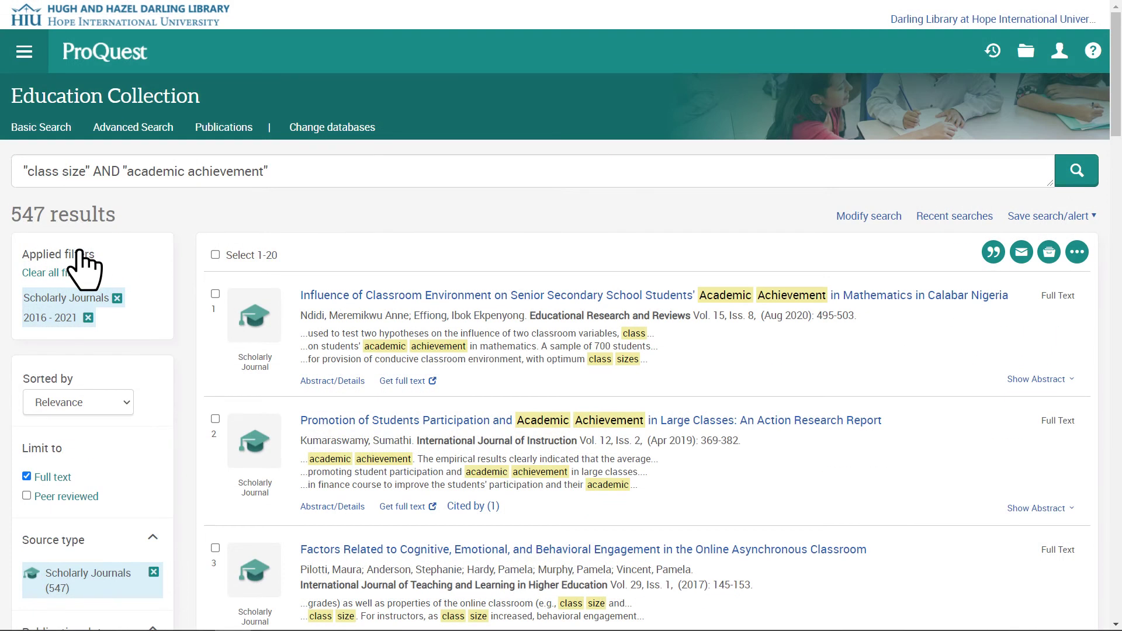
scroll(85, 269, "down", 5)
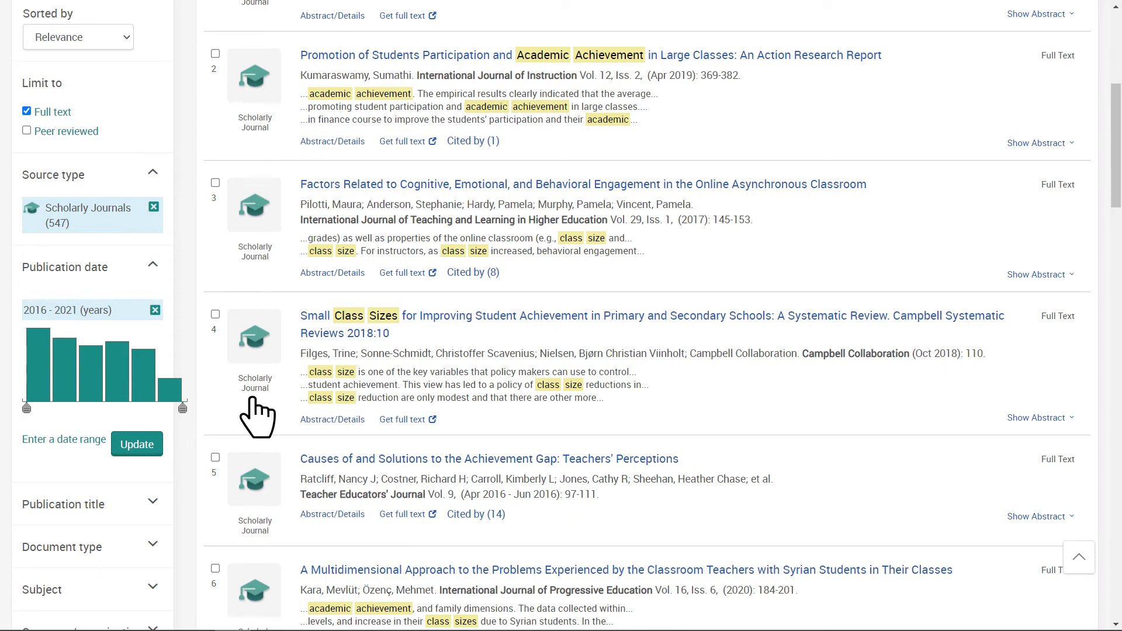
Open the Small Class Sizes review's full-text PDF, ED592857.pdf, from its ERIC record
left_click(401, 422)
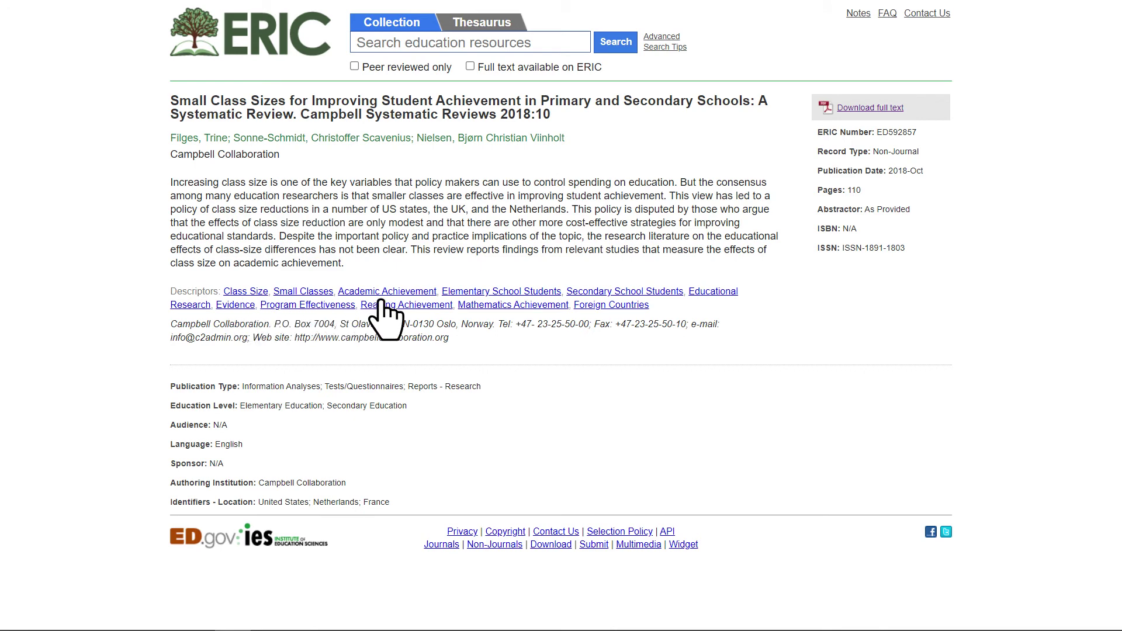
left_click(864, 108)
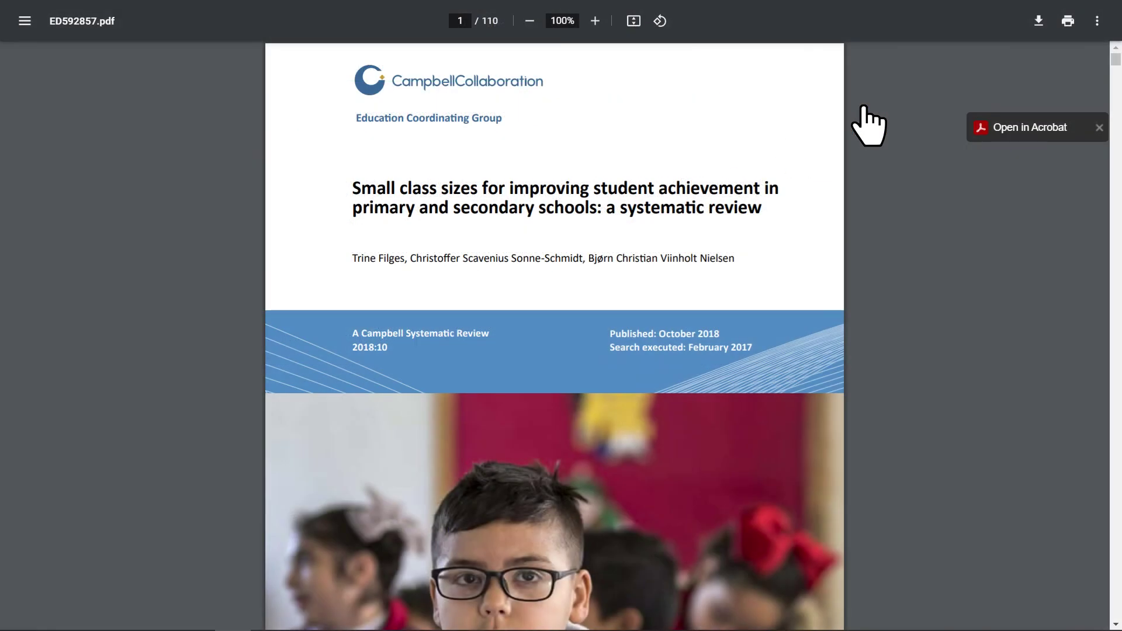